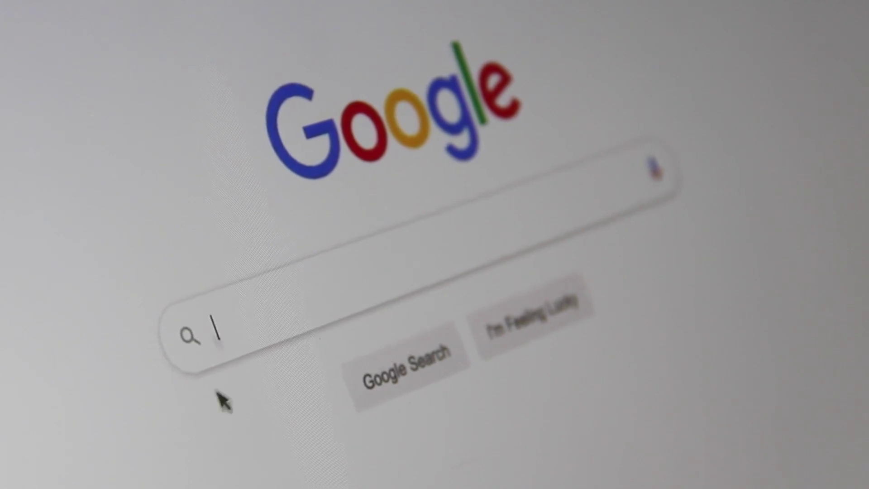
Type 'Search Engine Optimi' into the Google search box.
text(Sea)
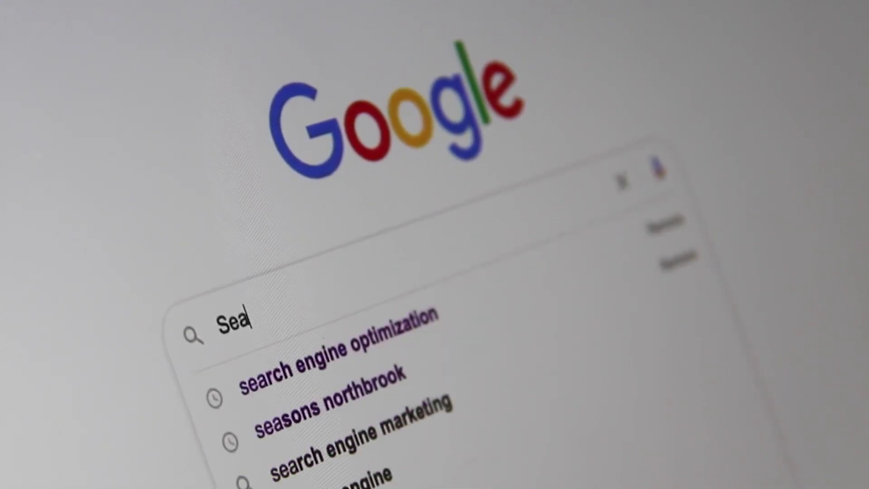
text(rch Engine )
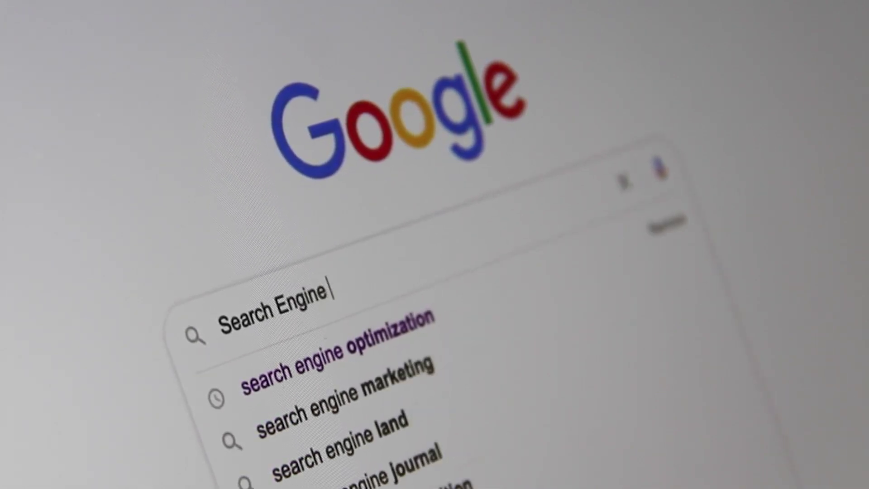
text(Optimi)
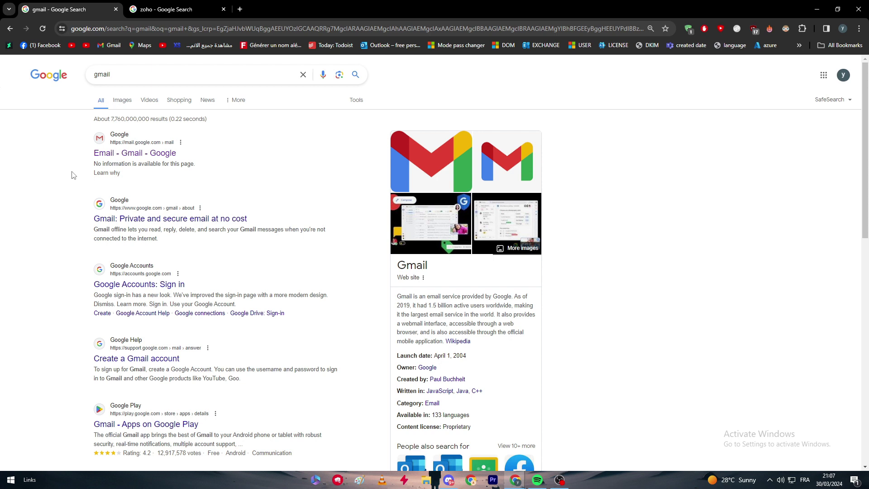
From the zoho results tab, open Zoho's website and go to its sign-in page.
key(ctrl+Tab)
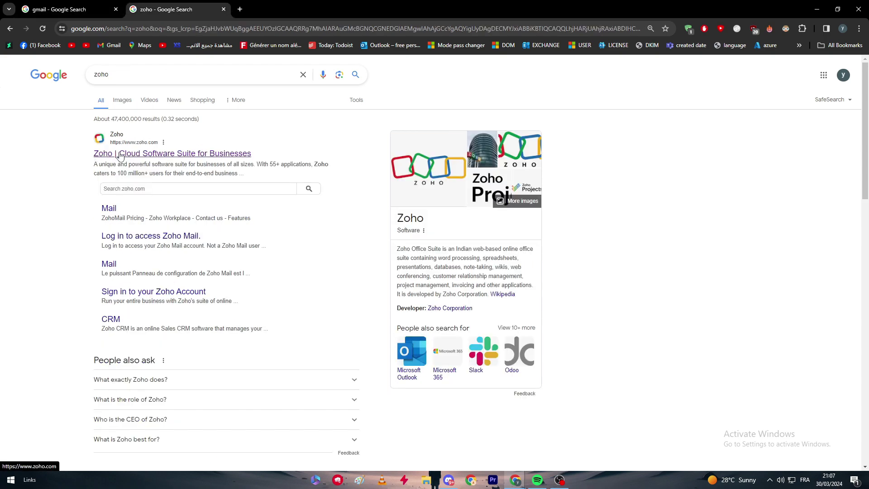
click(180, 231)
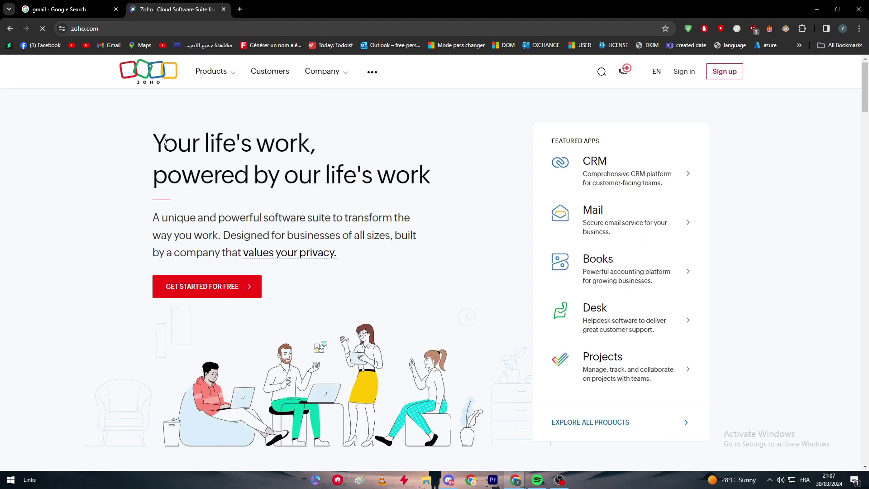
click(683, 72)
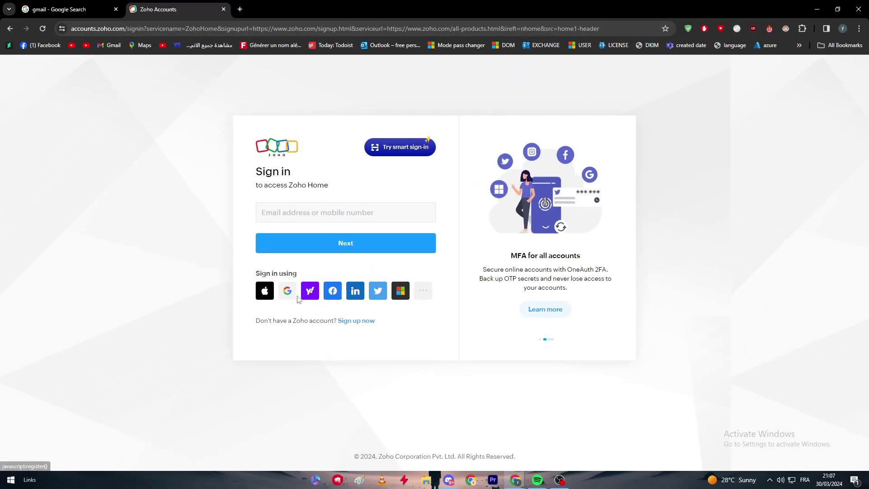
Sign in to Zoho using the Google account option.
click(290, 294)
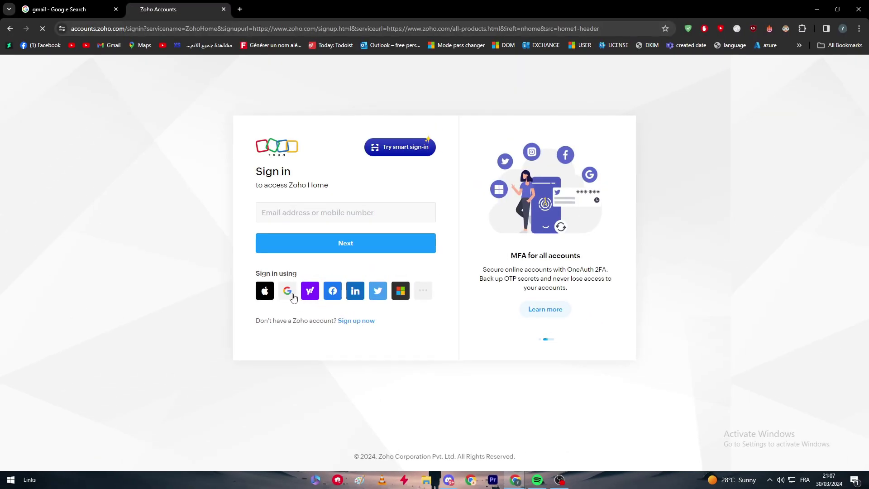
click(513, 230)
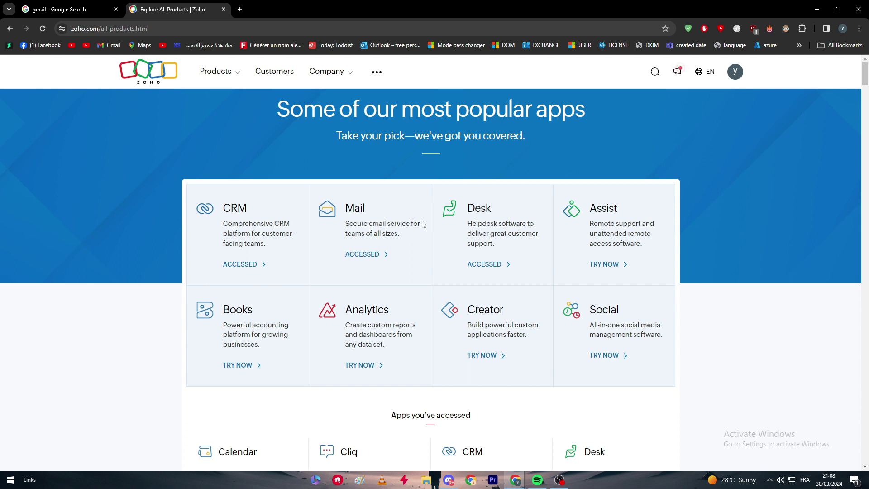
Open My Account from the avatar menu and view its Settings.
click(734, 71)
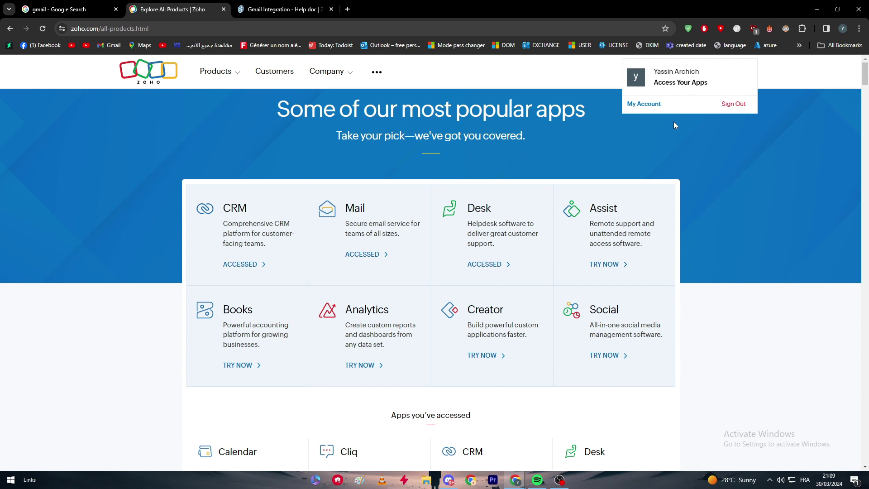
click(650, 106)
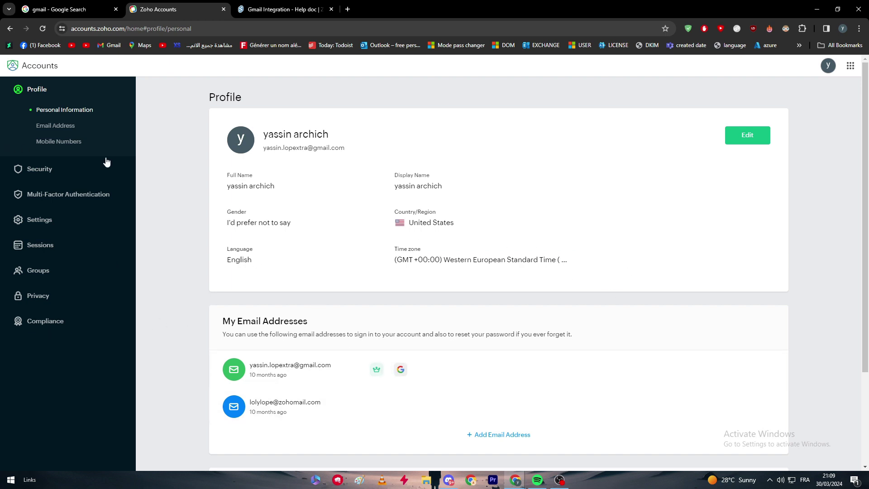
click(39, 219)
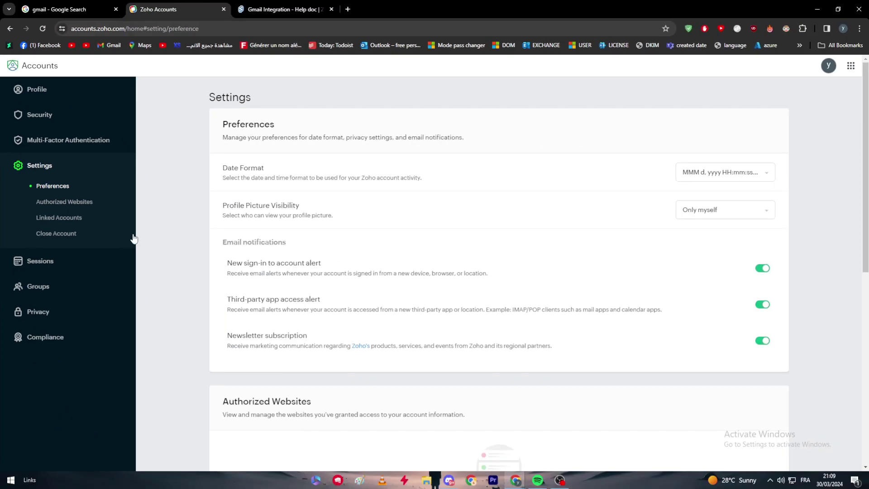
Review the Authorized Websites section, then switch to the Gmail Integration help article.
scroll(693, 447, down, 4)
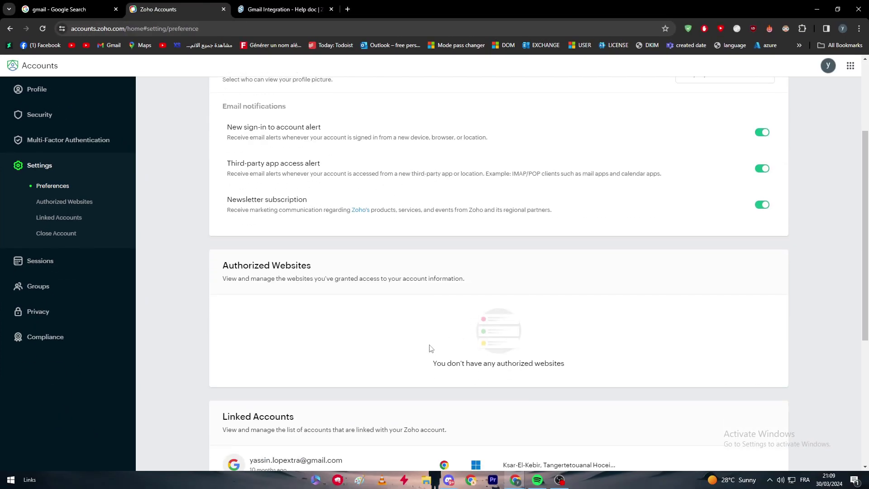
scroll(431, 348, down, 2)
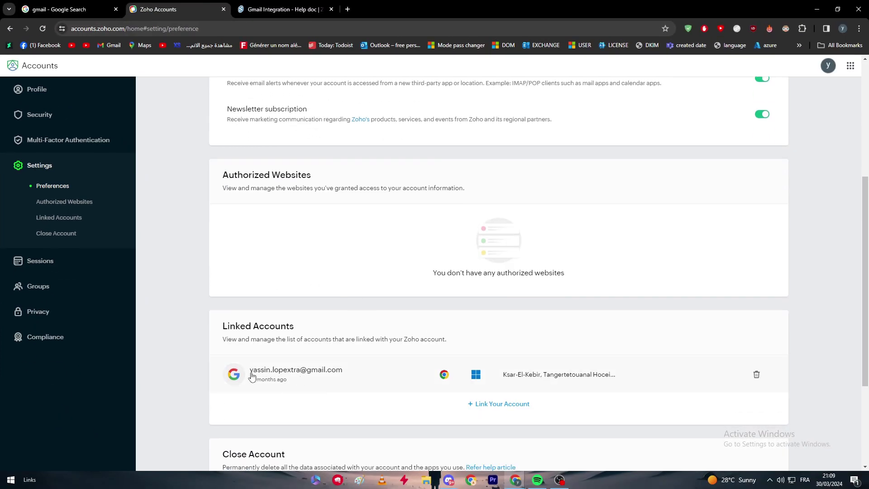
click(58, 203)
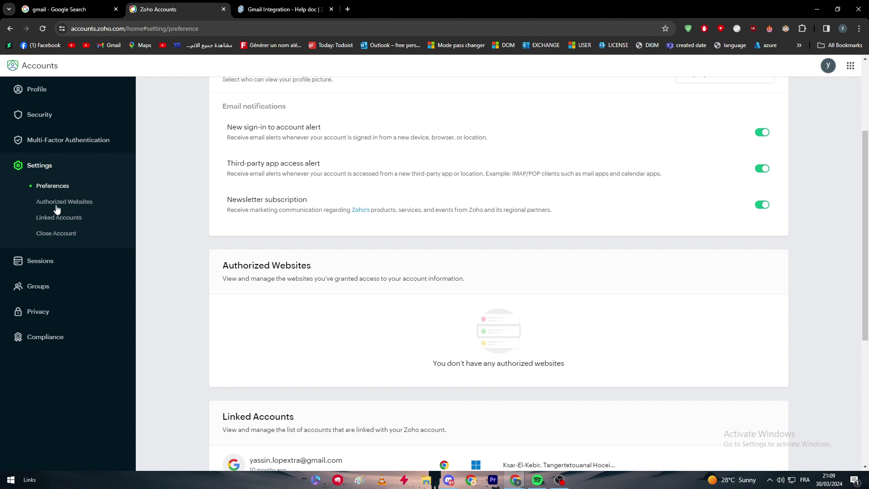
scroll(353, 253, down, 2)
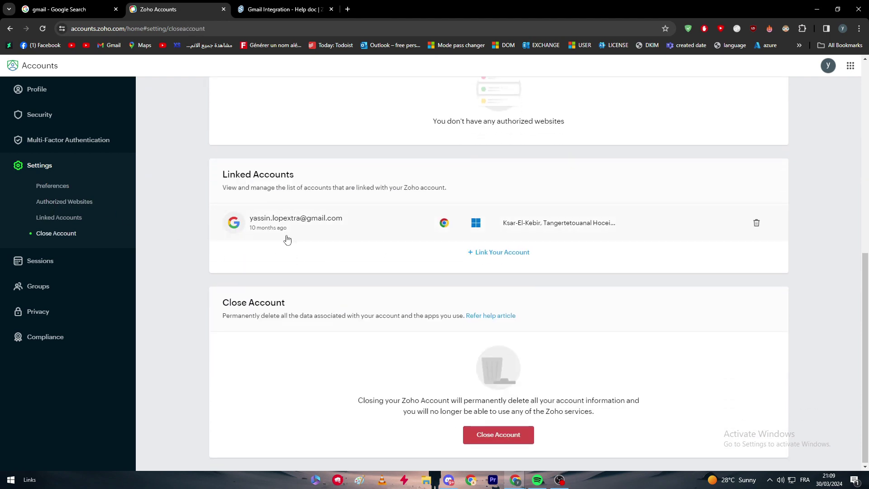
click(280, 9)
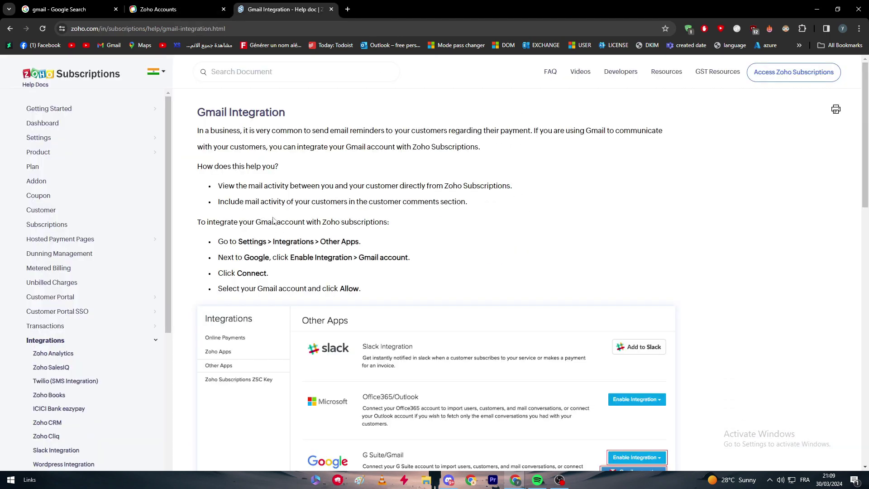
drag(241, 242, 319, 242)
click(319, 242)
drag(209, 242, 303, 243)
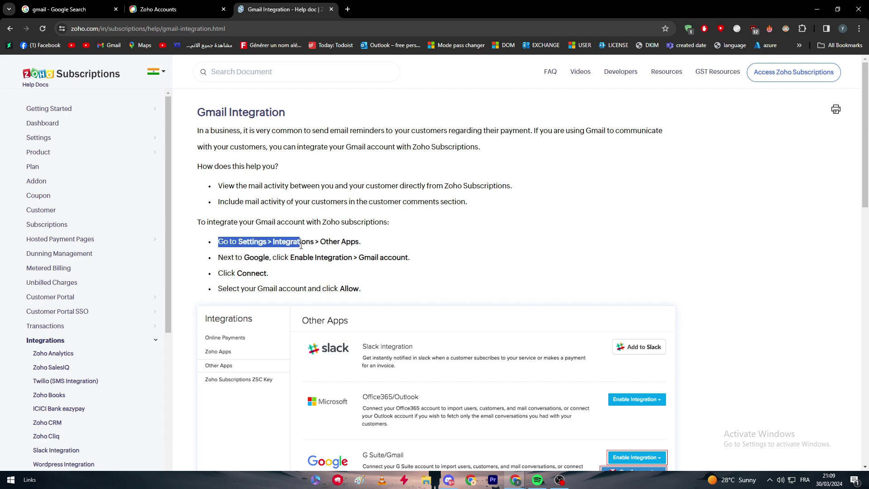
click(380, 253)
scroll(360, 242, down, 9)
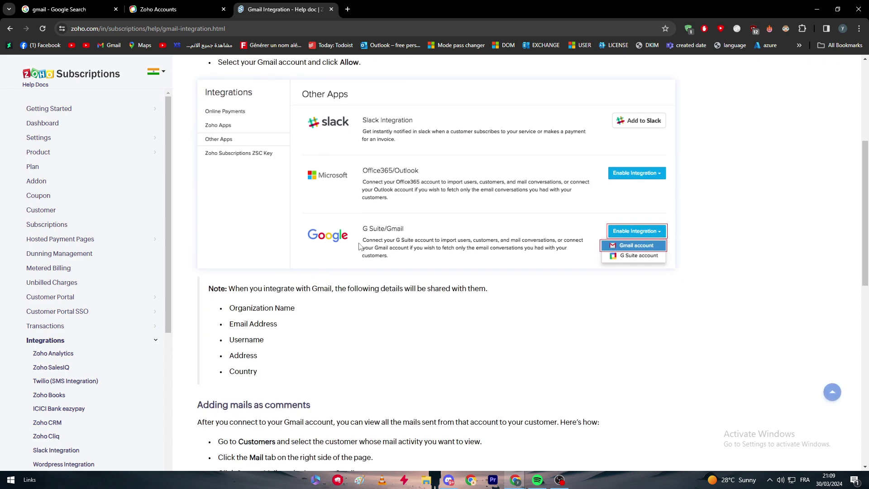
scroll(303, 304, down, 2)
scroll(317, 307, up, 10)
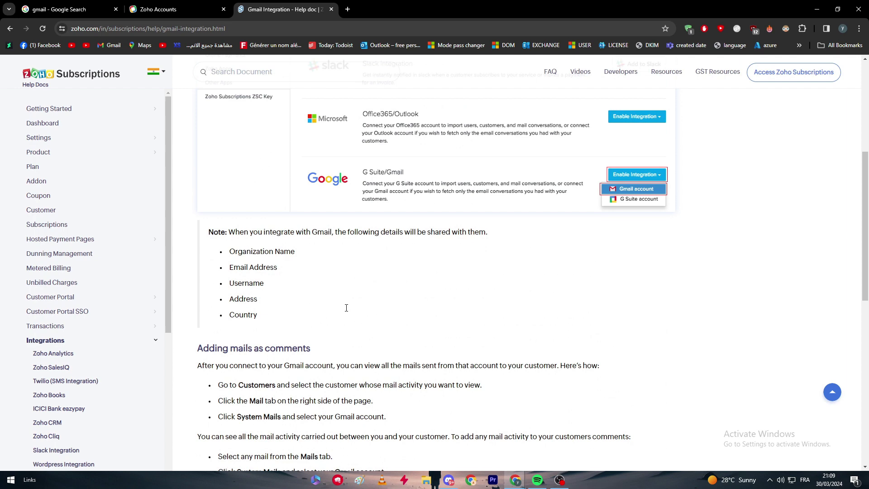
Search 'zoho integration' in a new tab and open the Zoho CRM integrations page.
click(347, 9)
text(zoho integration)
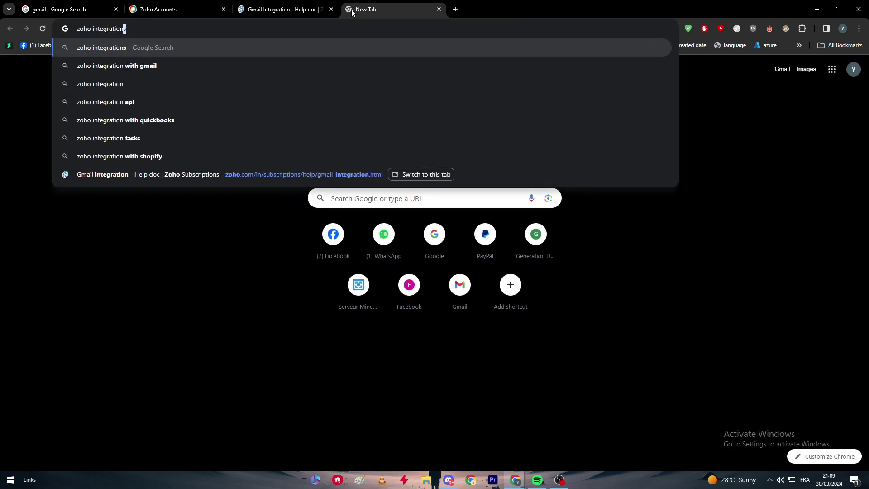
key(Return)
click(159, 178)
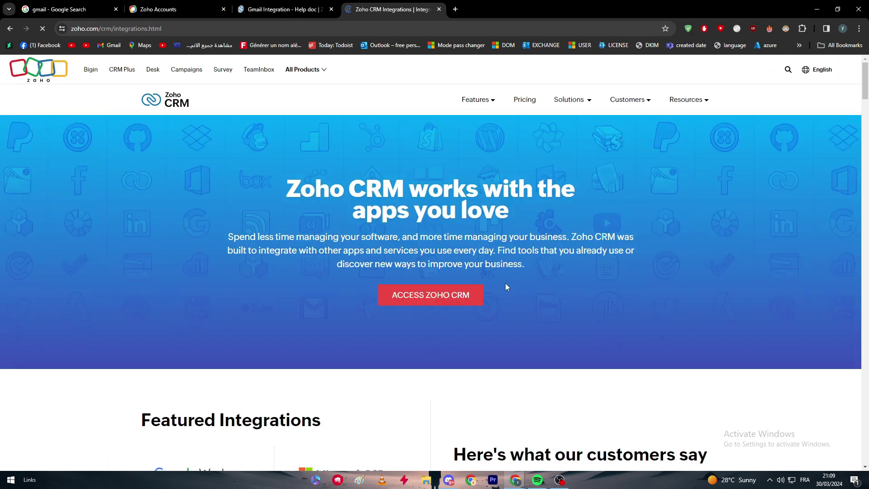
Scroll the popular integrations list to its end, briefly checking the Gmail help doc.
scroll(389, 333, down, 5)
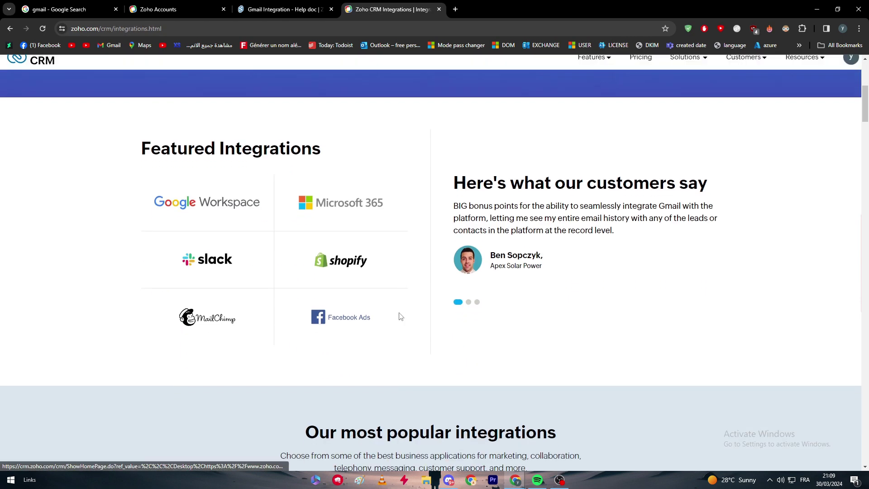
scroll(369, 324, up, 2)
scroll(272, 294, down, 2)
scroll(467, 202, up, 5)
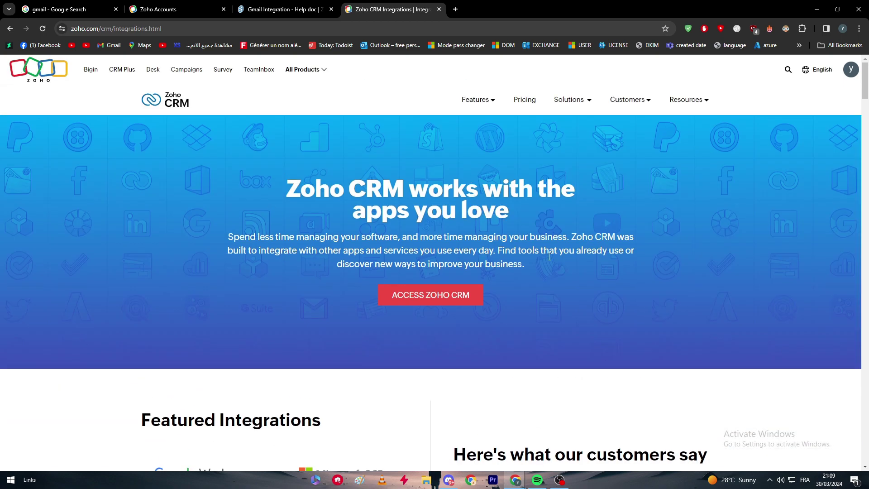
scroll(426, 267, down, 15)
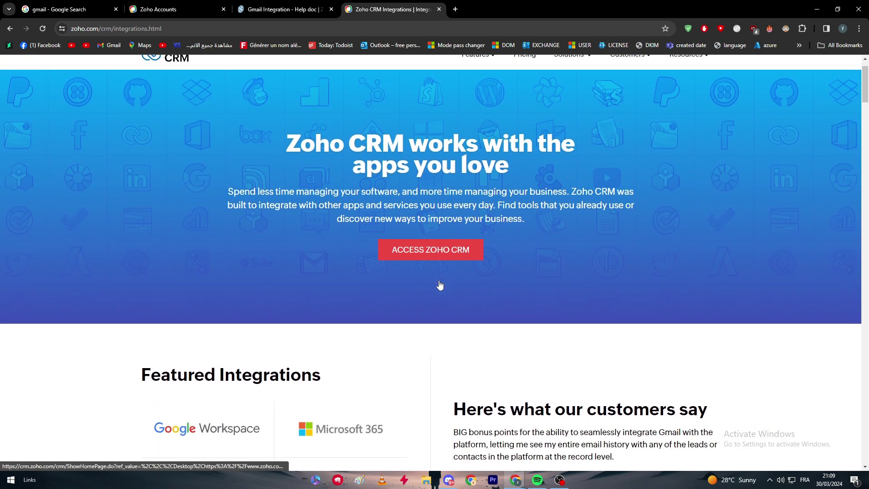
scroll(358, 284, up, 5)
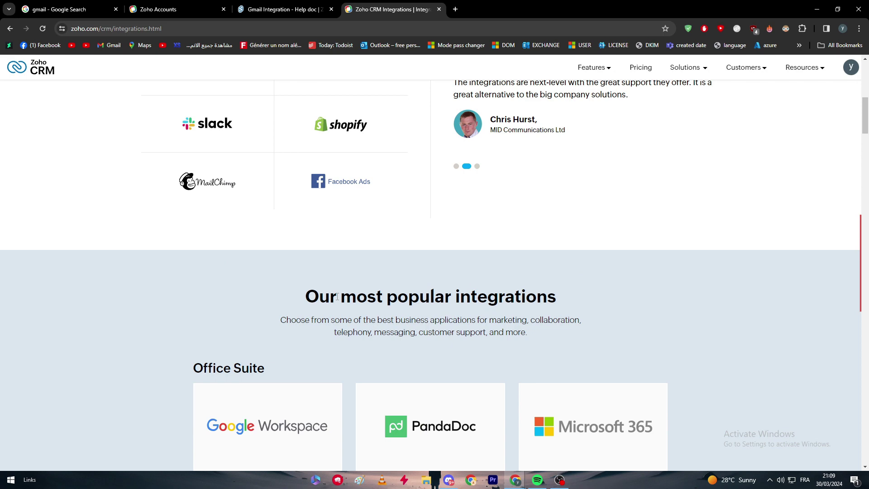
scroll(523, 258, down, 2)
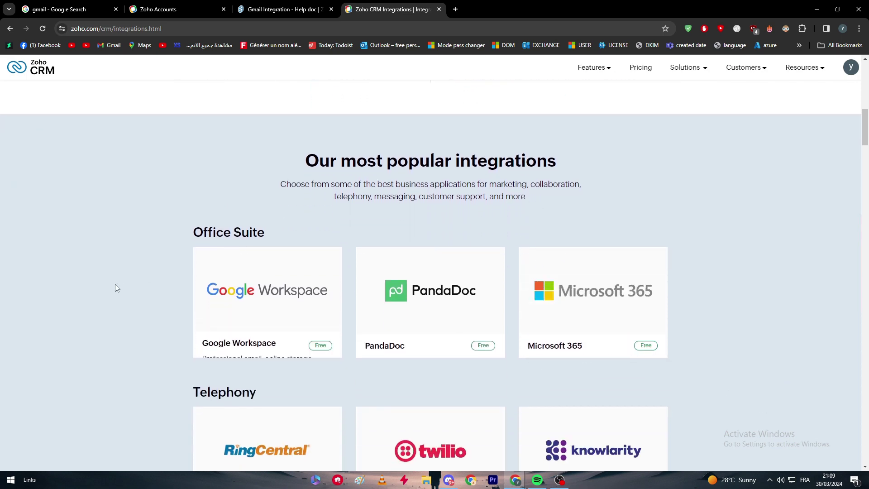
scroll(123, 291, down, 5)
scroll(141, 291, down, 16)
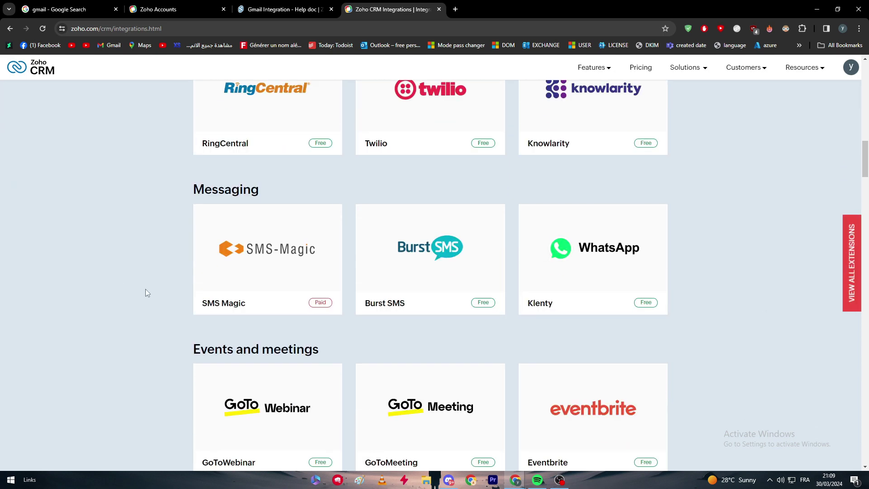
scroll(149, 295, down, 3)
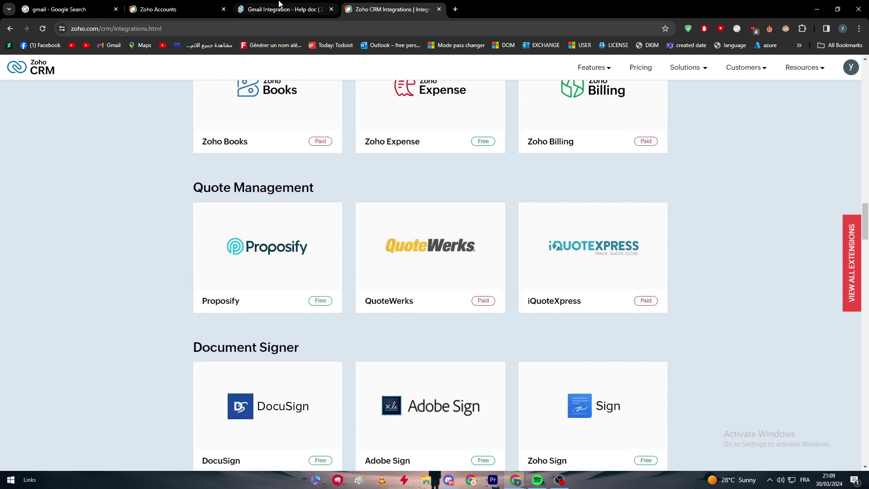
key(ctrl+shift+Tab)
scroll(345, 284, down, 4)
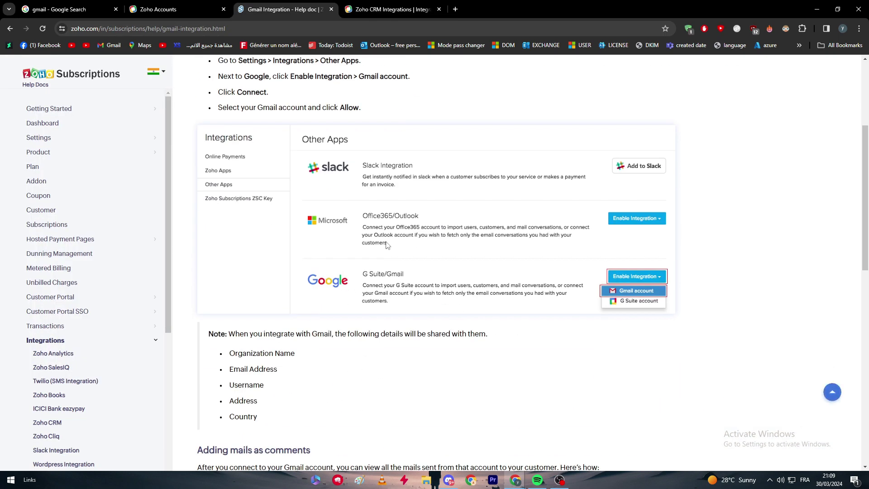
key(ctrl+Tab)
scroll(372, 300, down, 9)
scroll(372, 300, down, 10)
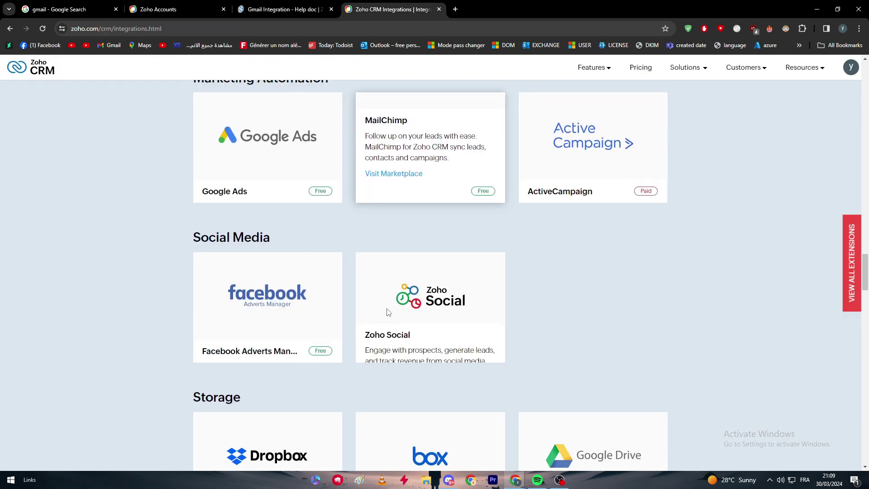
scroll(727, 245, down, 12)
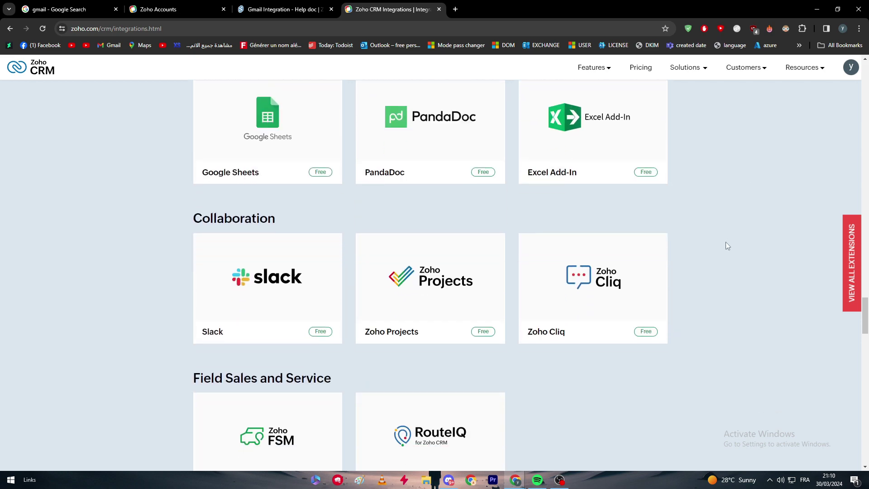
scroll(720, 248, down, 12)
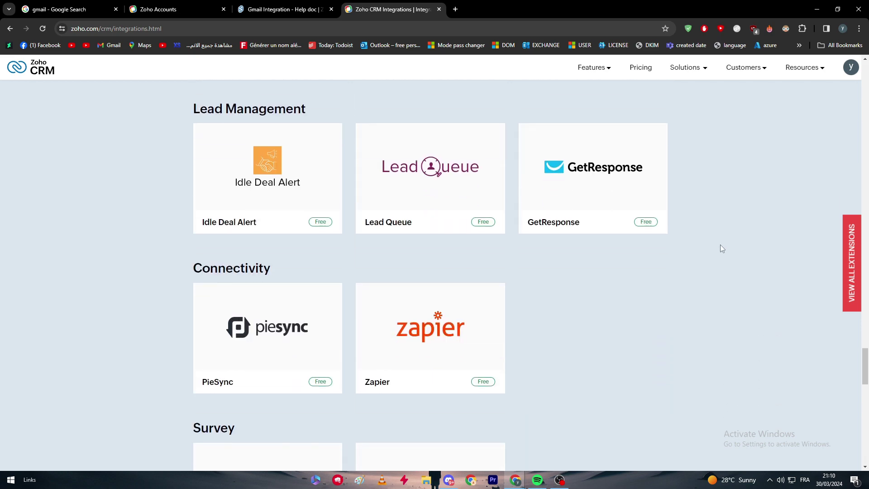
scroll(312, 232, down, 6)
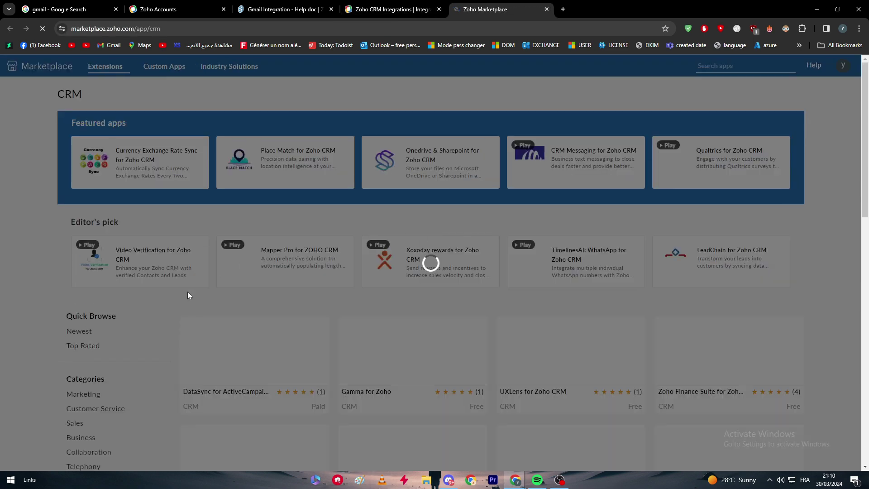
Search the Zoho Marketplace CRM extensions for 'g suite'.
scroll(785, 258, down, 7)
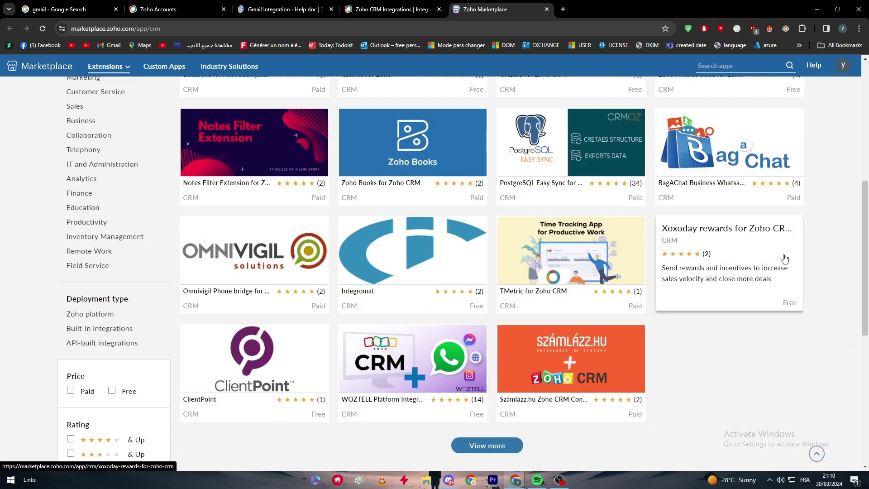
scroll(777, 259, down, 1)
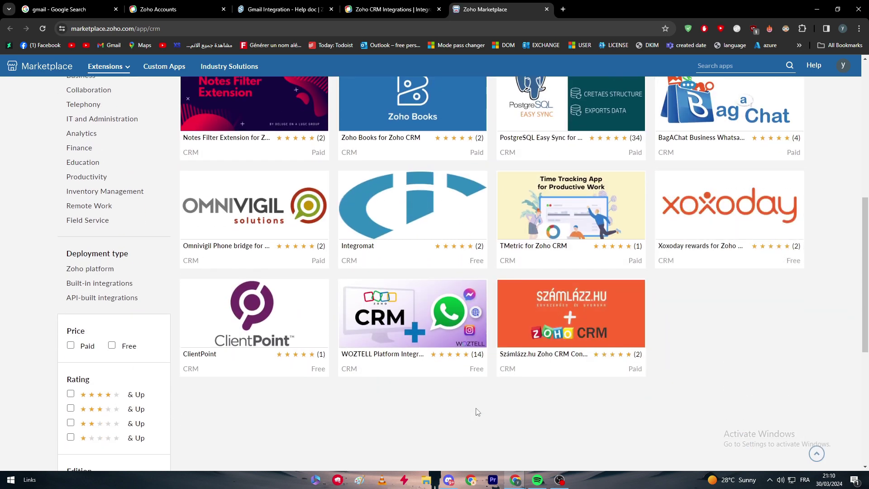
scroll(479, 409, down, 5)
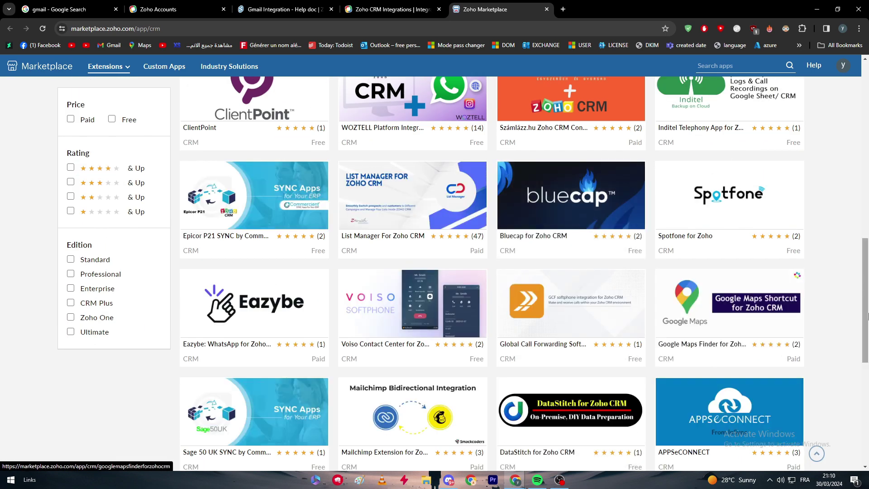
drag(867, 316, 867, 139)
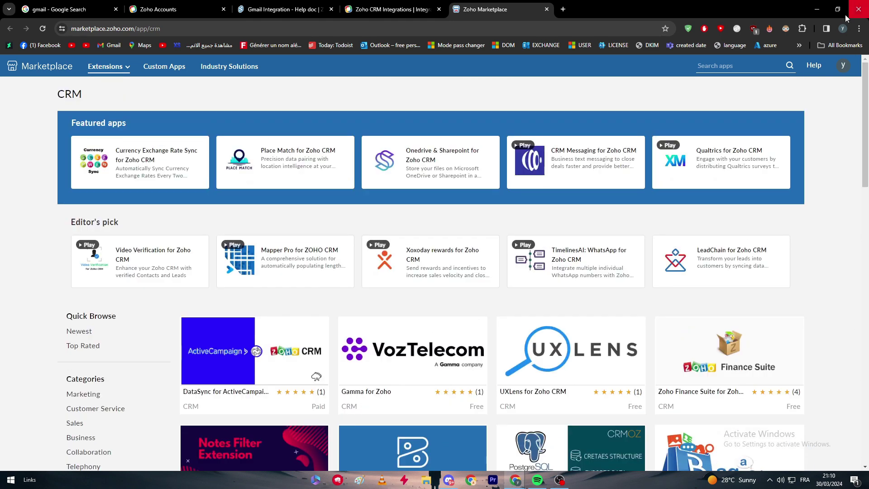
click(718, 66)
text(g suite)
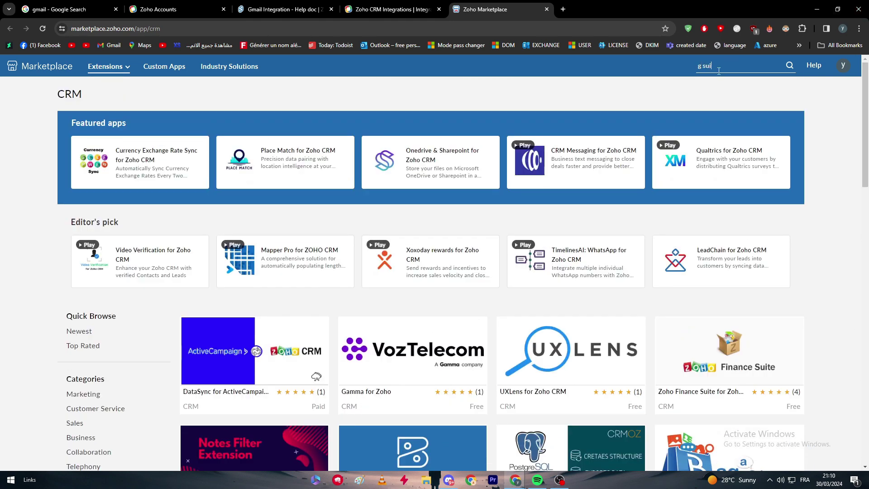
key(Return)
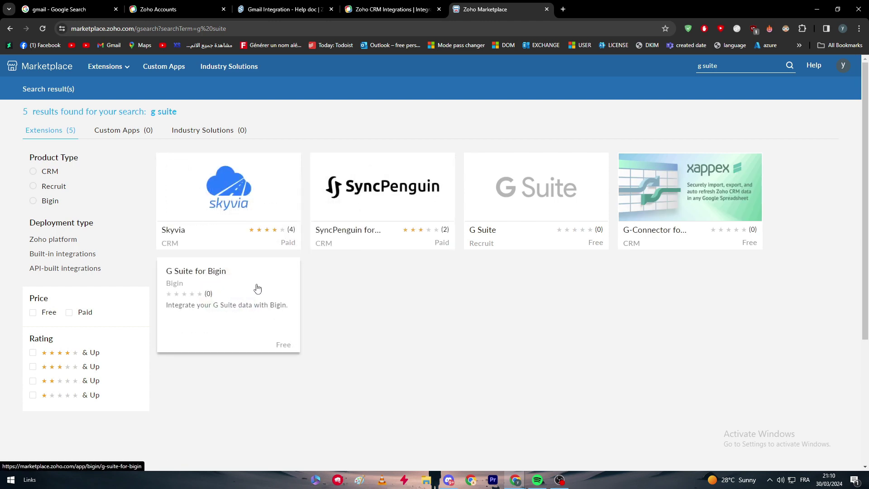
In the Gmail Integration help doc, select the Note listing details shared with Gmail.
key(ctrl+shift+Tab)
key(ctrl+shift+Tab)
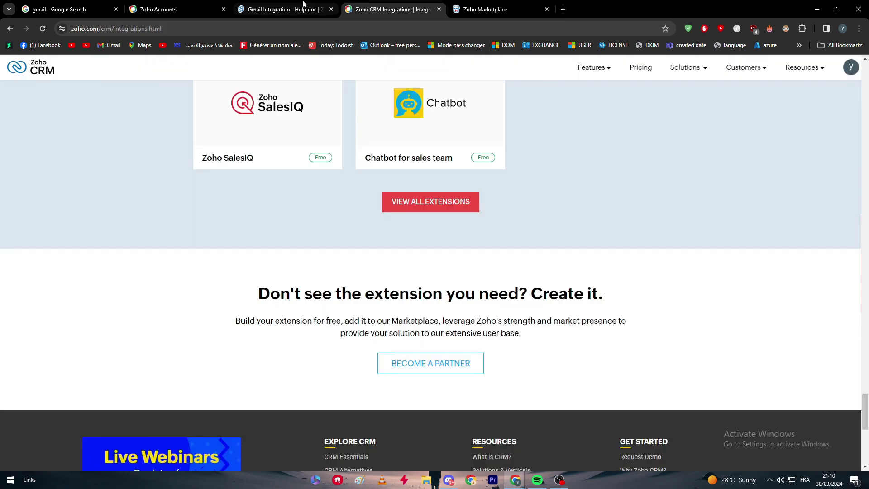
scroll(408, 246, down, 2)
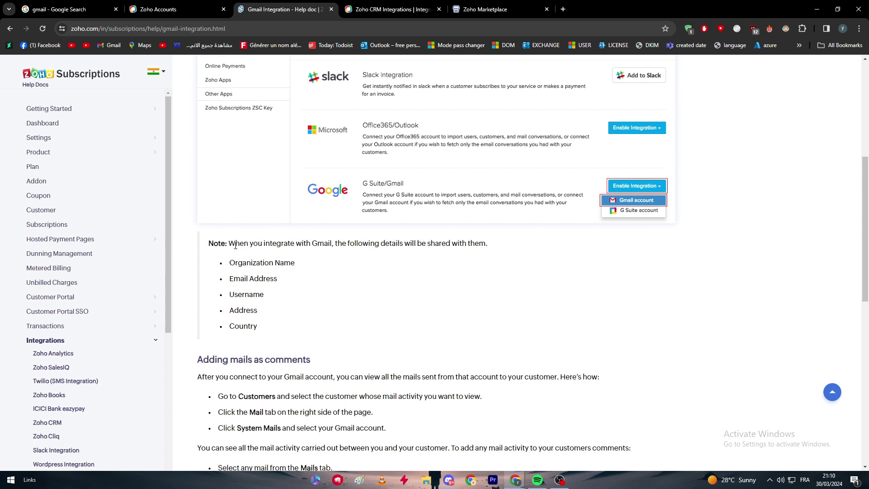
drag(235, 243, 448, 250)
scroll(272, 276, down, 1)
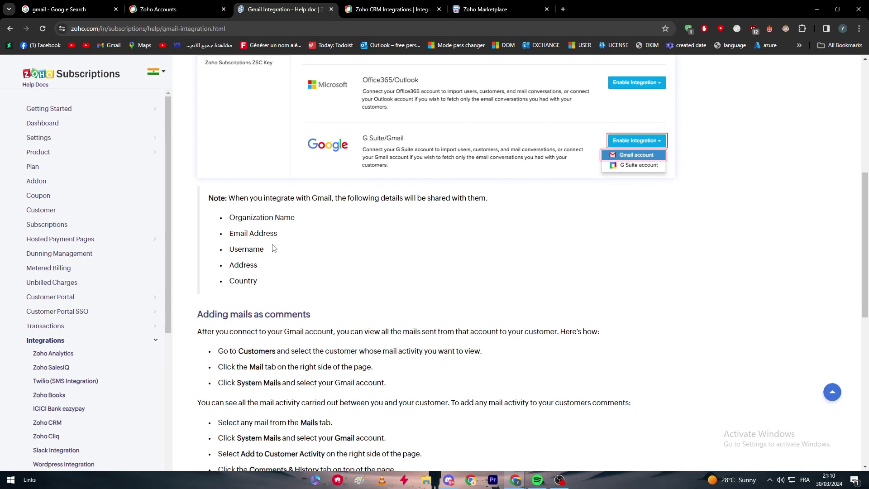
scroll(425, 224, up, 3)
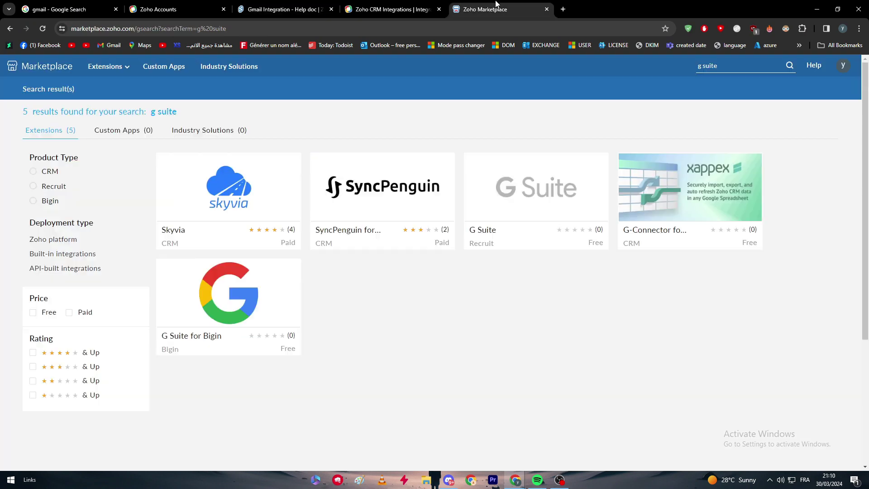
Replace the marketplace search with 'gmail' and open the Google Apps Sync extension.
click(482, 8)
triple_click(724, 66)
text(gmail)
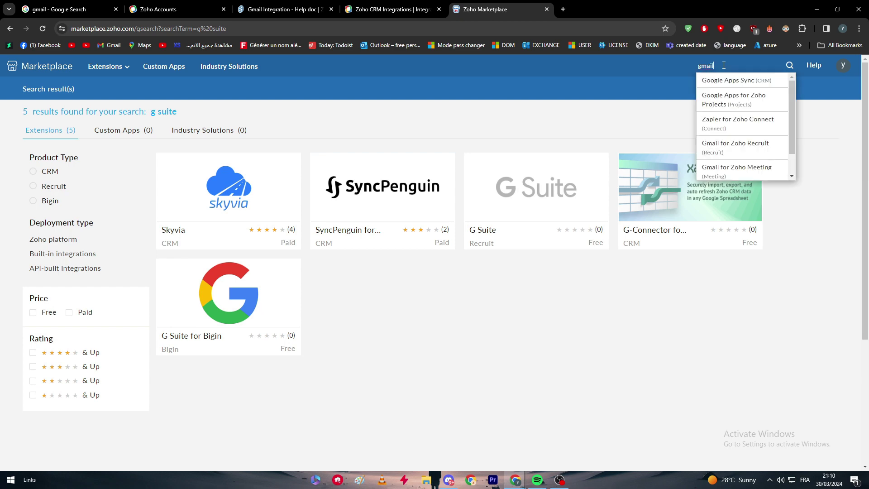
key(Return)
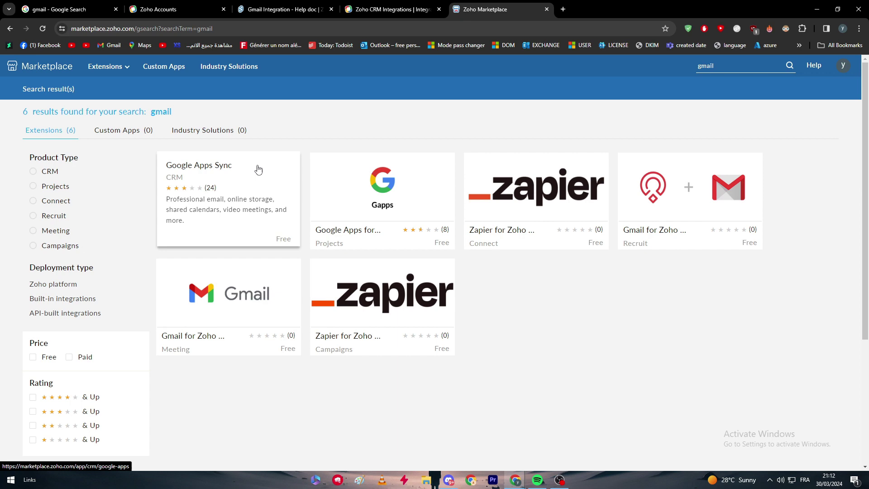
click(252, 187)
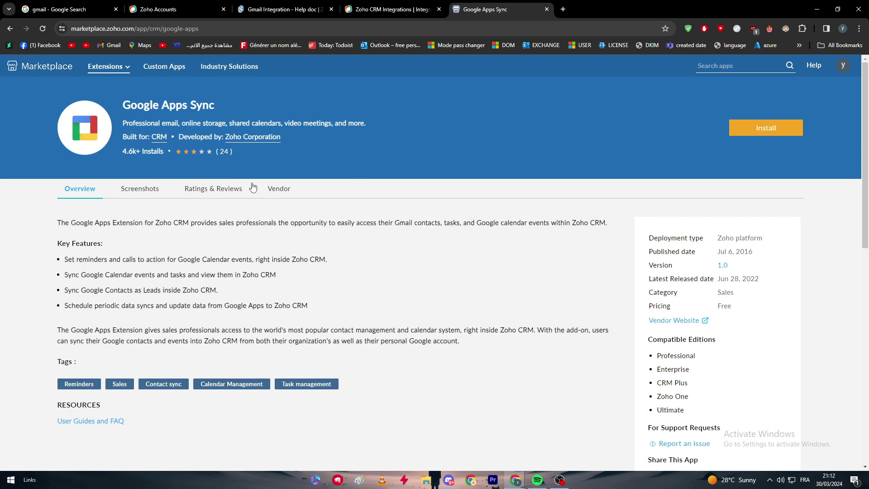
Scroll through the Google Apps Sync extension overview.
scroll(253, 188, down, 2)
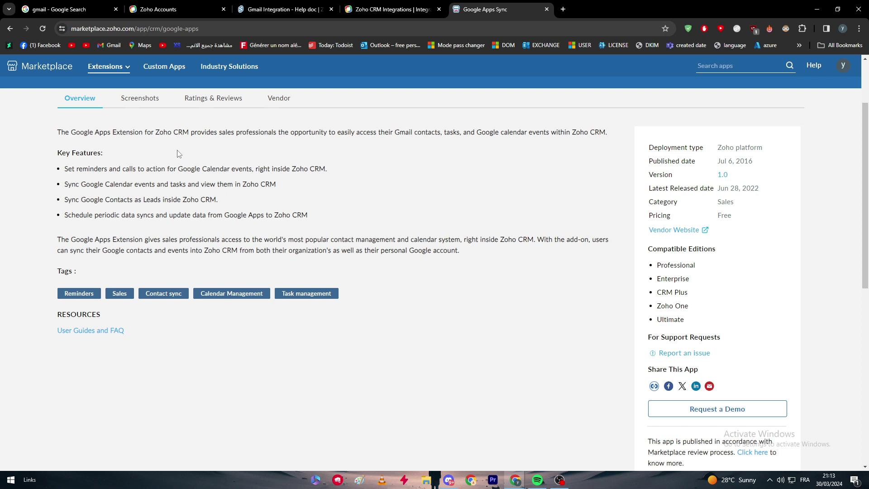
scroll(178, 154, up, 2)
Attempt the Google Apps Sync install, go to CRM pricing, and buy an add-on for Free.
click(752, 129)
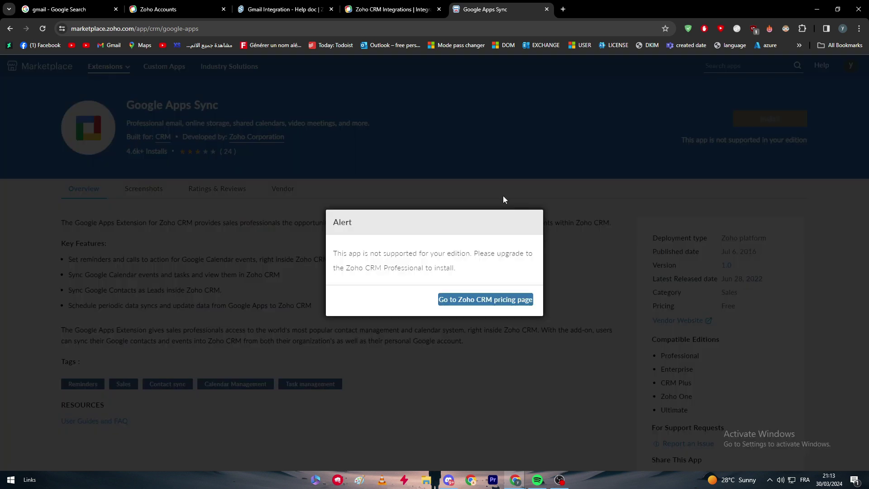
click(473, 303)
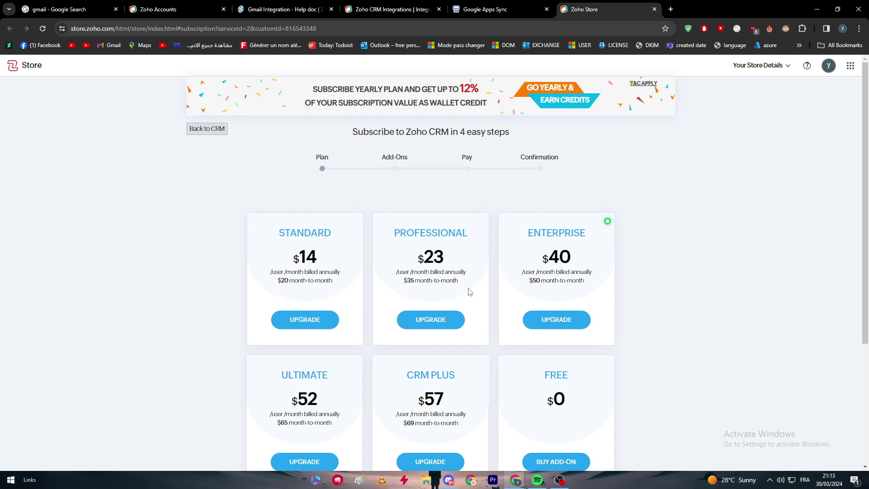
scroll(471, 292, down, 1)
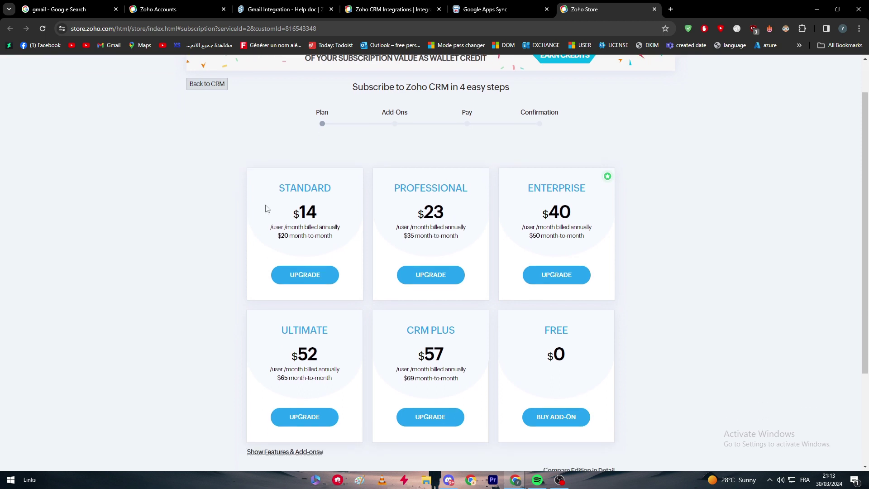
click(545, 423)
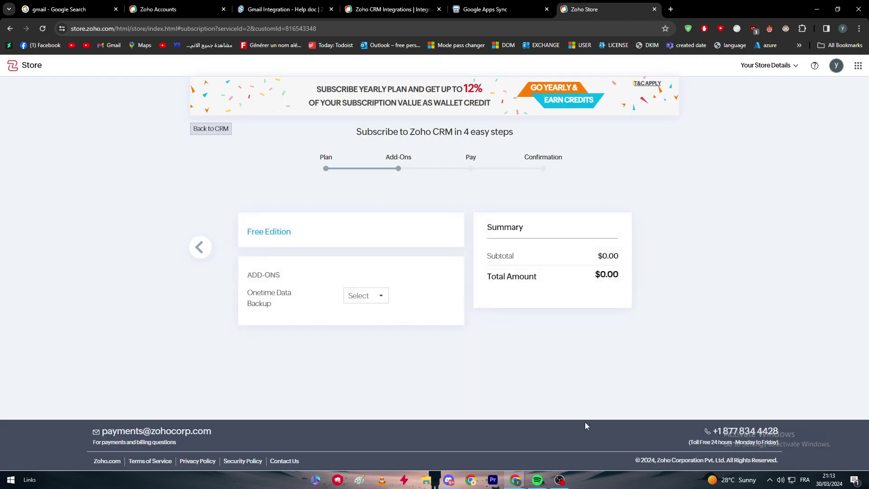
Try the Onetime Data Backup quantity, then leave it on Select with no quantity.
click(361, 296)
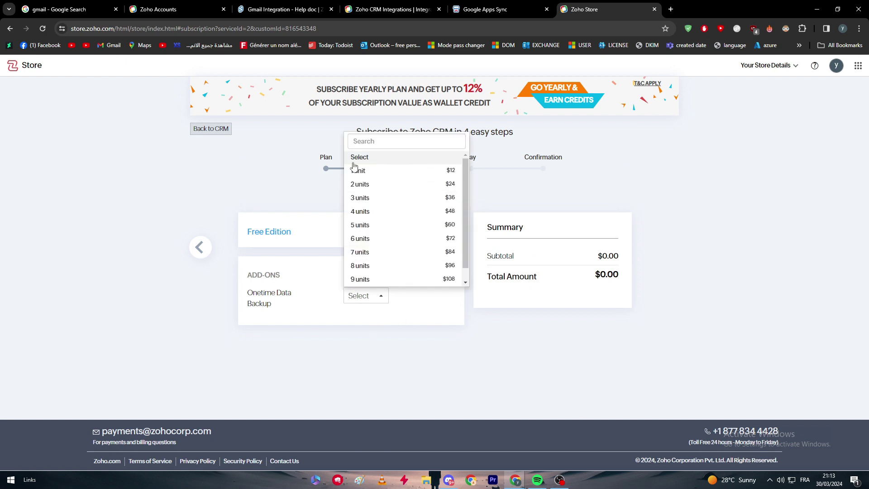
click(307, 252)
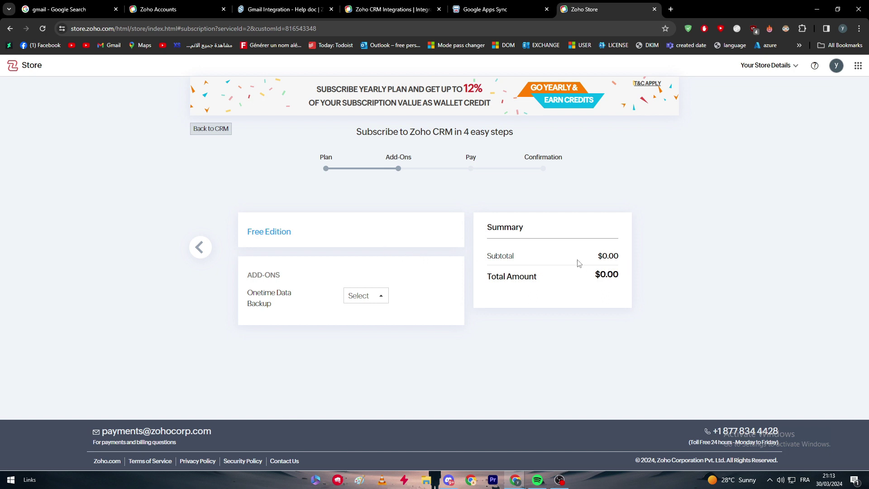
click(366, 296)
scroll(407, 194, up, 1)
click(358, 171)
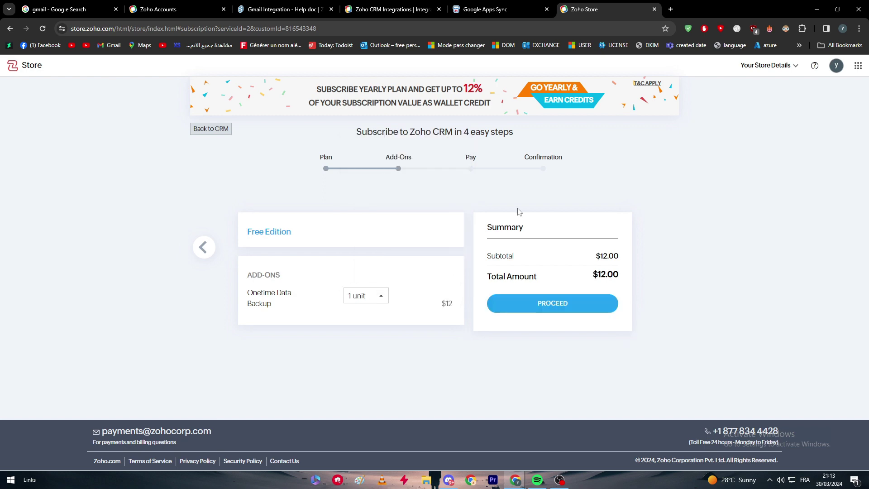
click(360, 300)
click(380, 157)
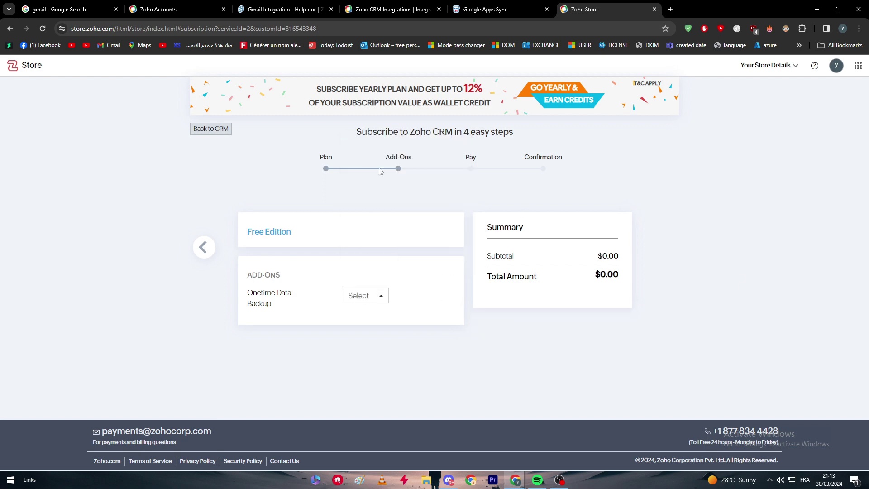
click(203, 247)
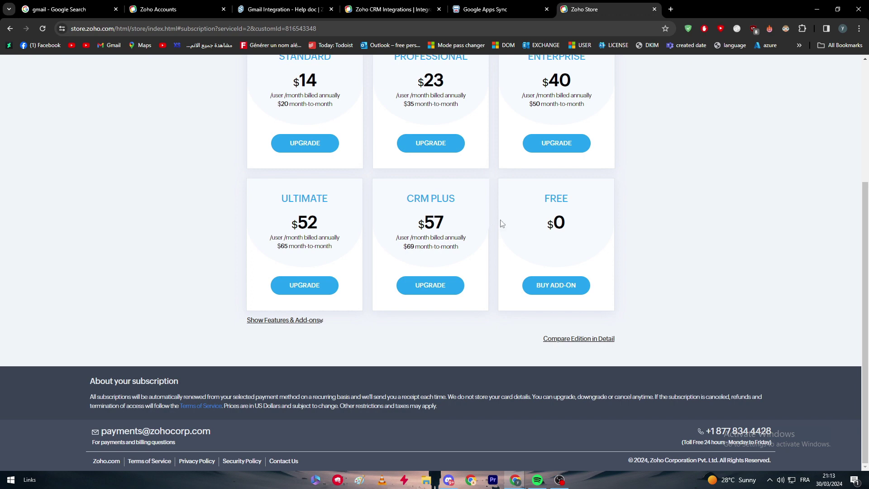
drag(500, 221, 606, 221)
click(551, 289)
scroll(530, 291, up, 4)
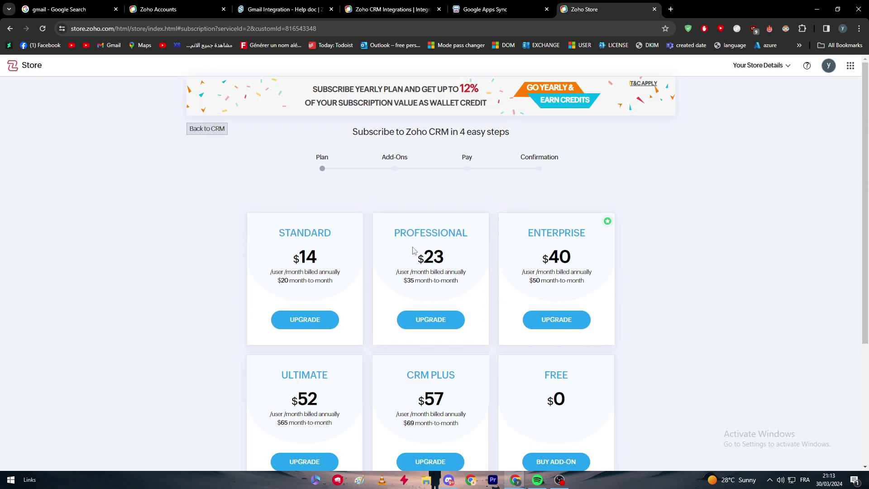
scroll(553, 265, down, 4)
scroll(554, 265, up, 1)
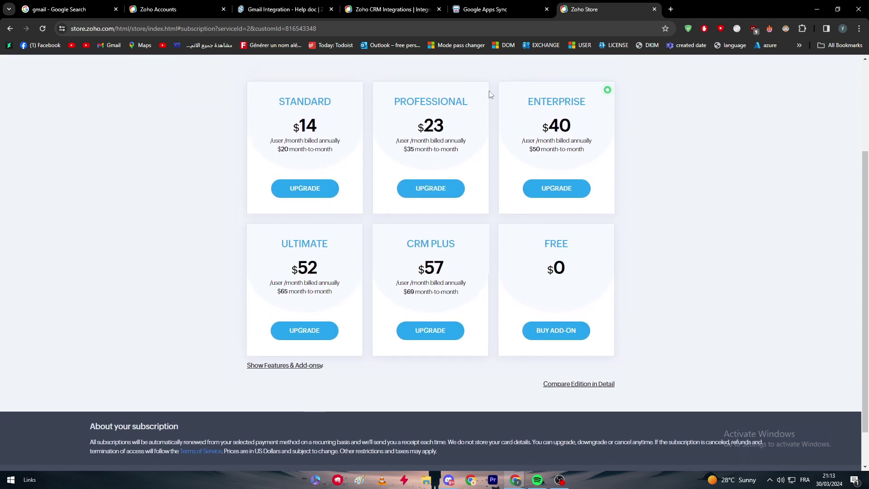
triple_click(286, 127)
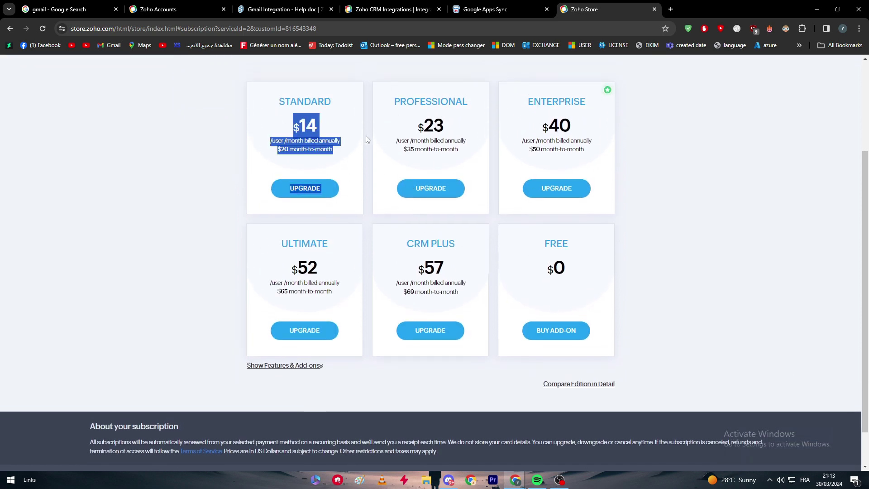
click(290, 136)
drag(435, 127, 660, 141)
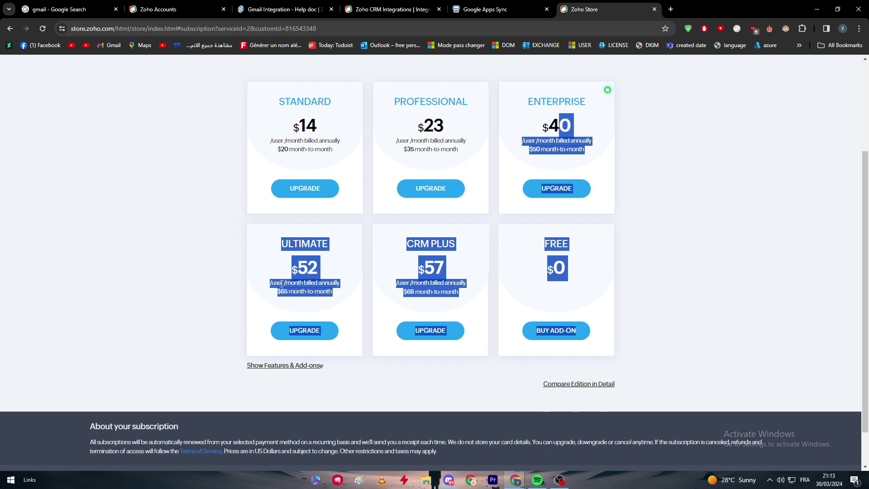
click(416, 276)
double_click(432, 270)
click(448, 272)
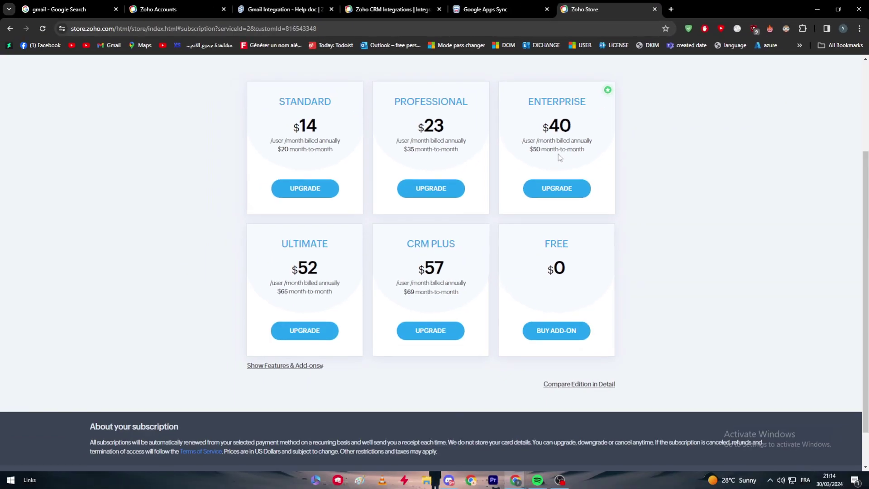
On the Free edition add-ons step, pick 10 units of Onetime Data Backup for a $120.00 total.
click(434, 486)
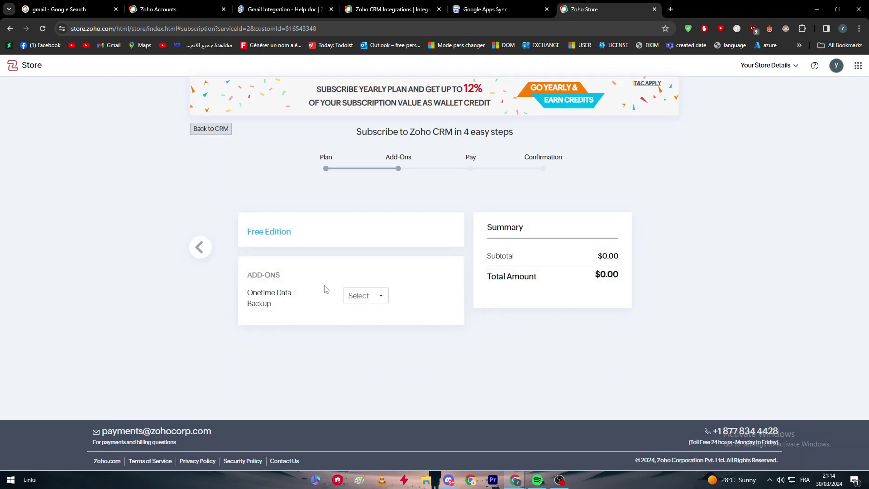
click(366, 298)
click(333, 303)
click(366, 299)
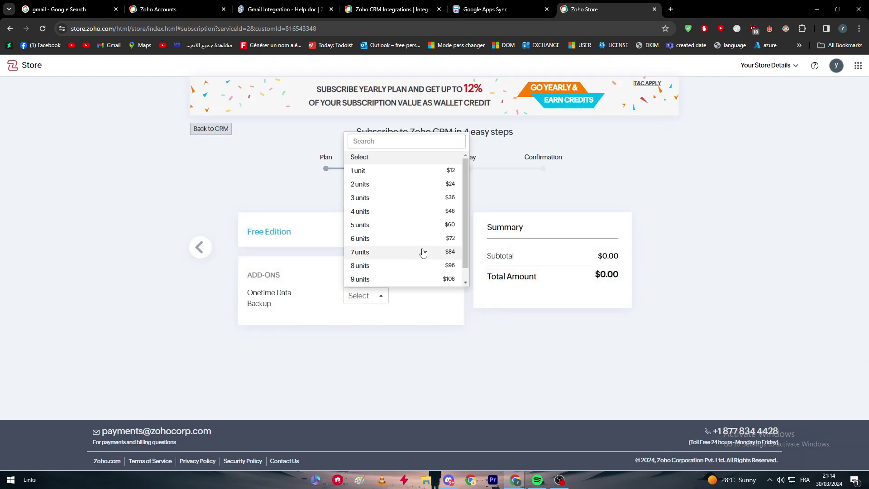
scroll(415, 271, down, 1)
click(406, 284)
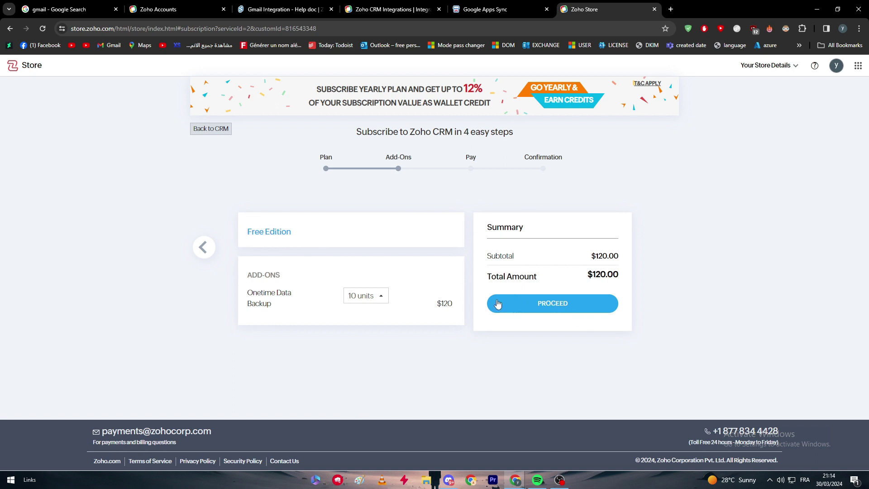
Proceed the $120.00 order to the Pay step and look over the billing form.
click(516, 309)
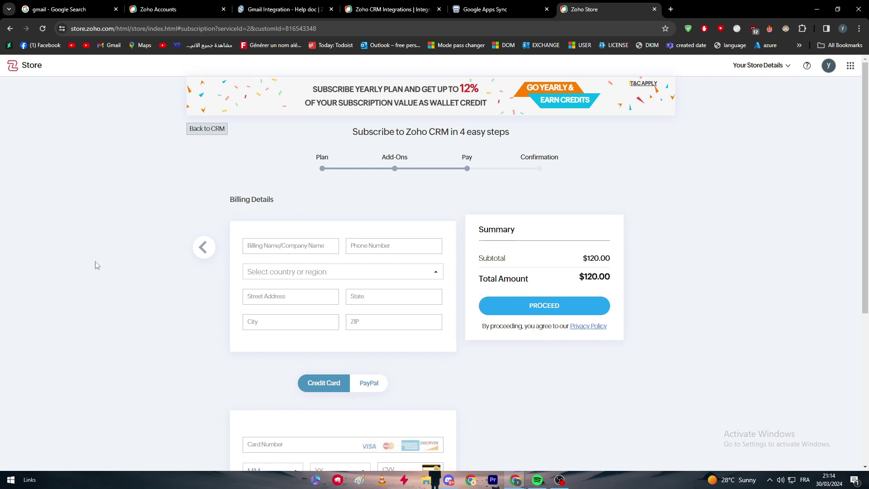
scroll(346, 249, down, 2)
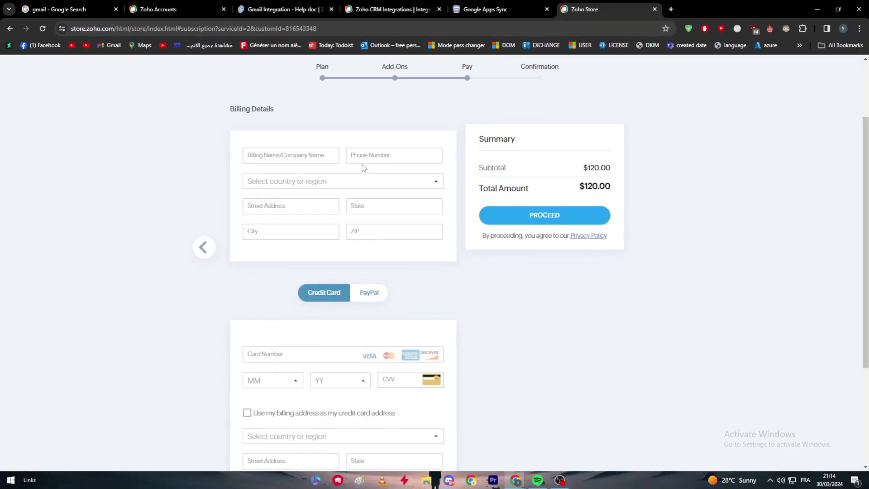
scroll(506, 250, down, 3)
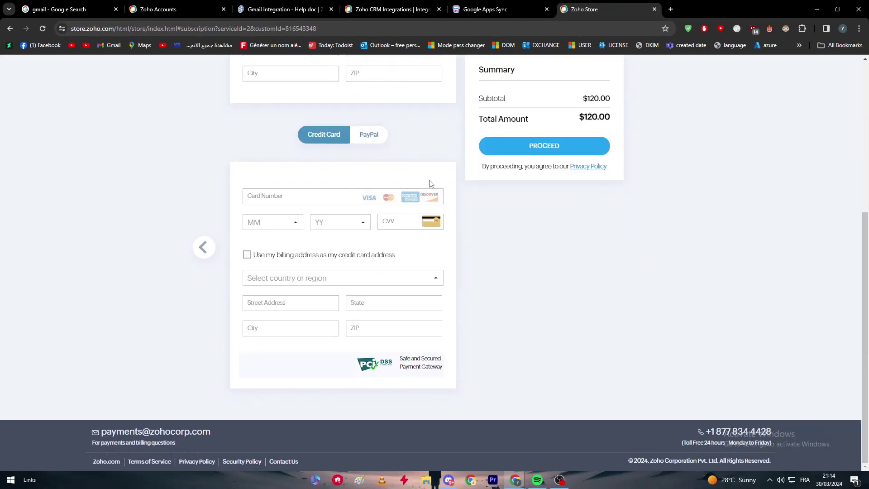
Switch payment to PayPal and back to Credit Card, then highlight the Total Amount.
click(359, 136)
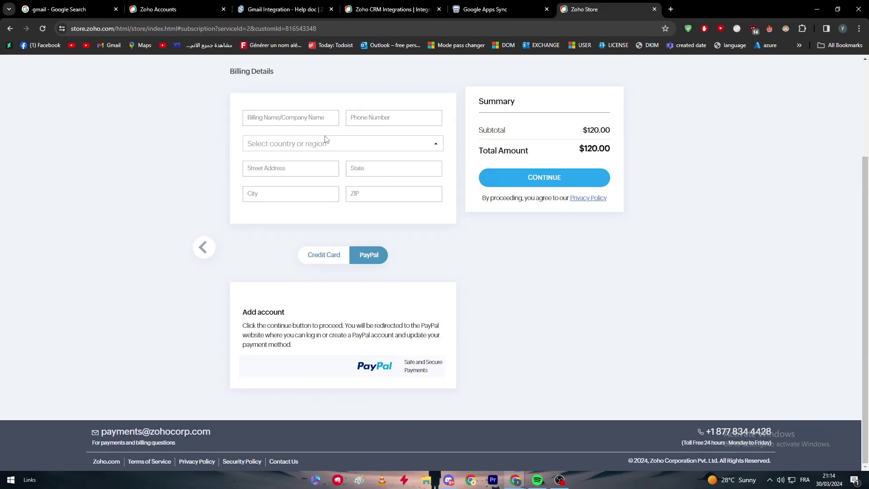
click(317, 259)
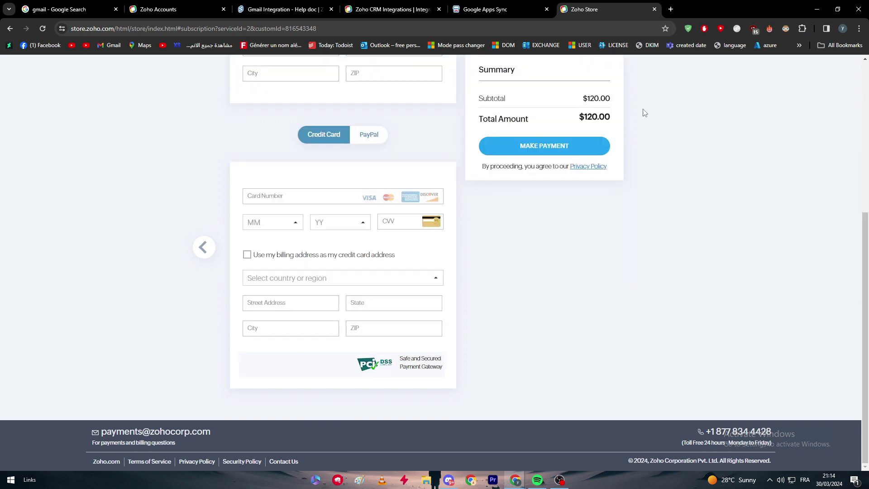
scroll(642, 110, up, 3)
drag(460, 161, 513, 176)
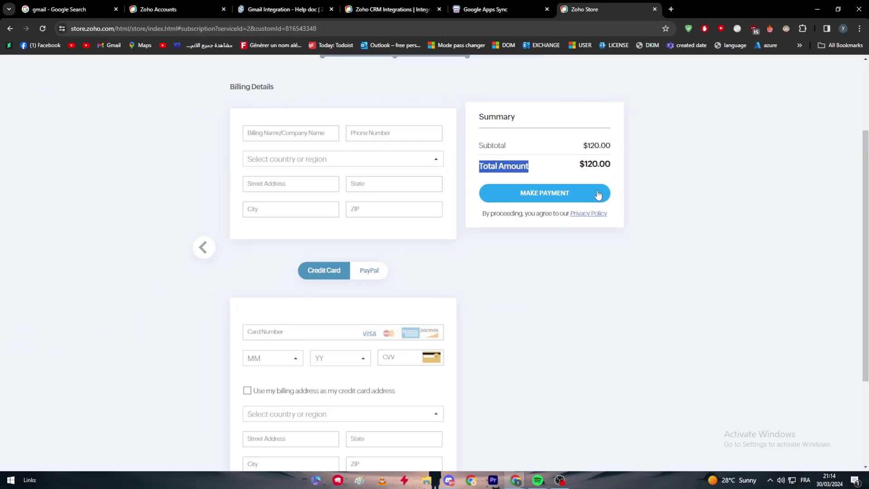
scroll(487, 194, up, 2)
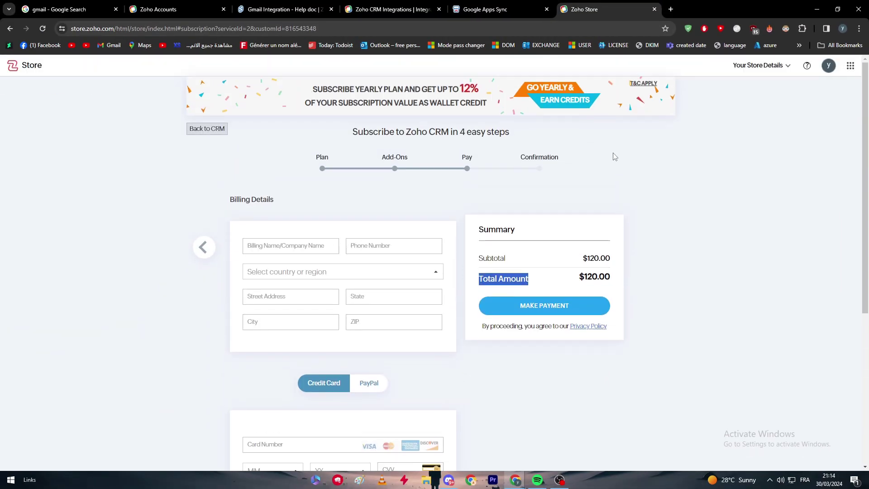